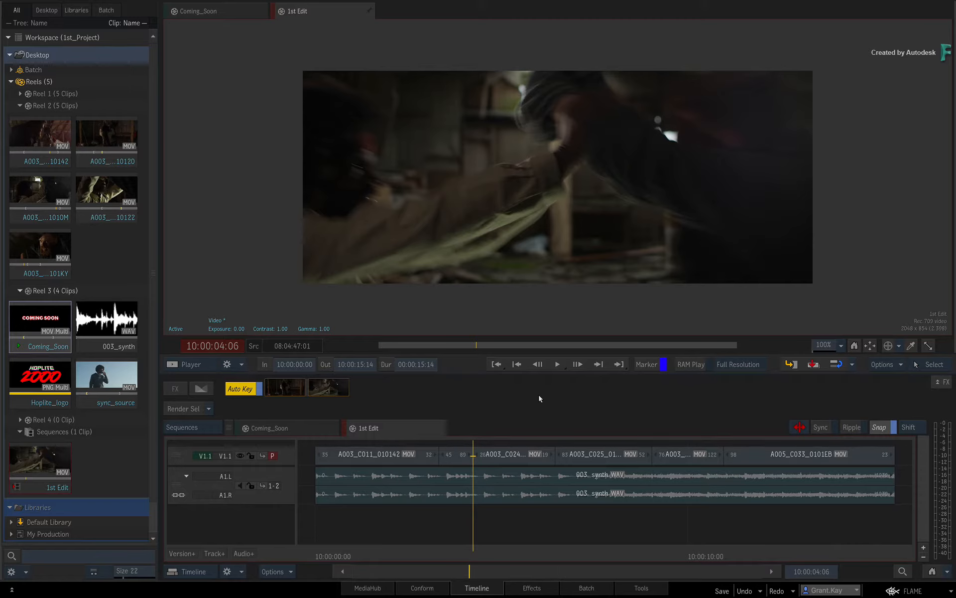
Step: Place the Coming_Soon clip on a new top video track at 10:00:04:06, and remove that track again
{"action": "left_click", "coordinate": [41, 312]}
{"action": "left_click_drag", "start_coordinate": [50, 273], "coordinate": [475, 442]}
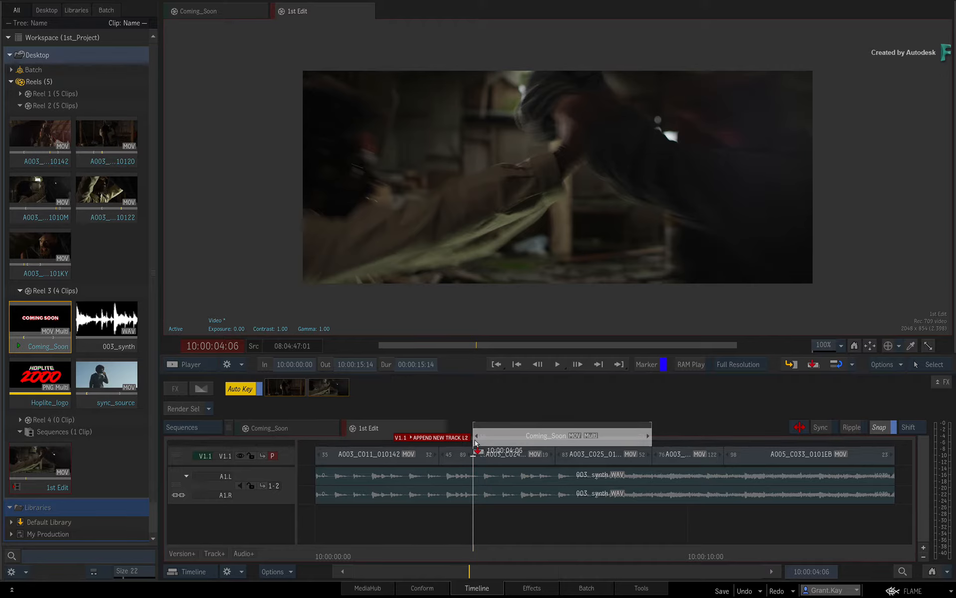
{"action": "left_click_drag", "start_coordinate": [475, 442], "coordinate": [475, 442]}
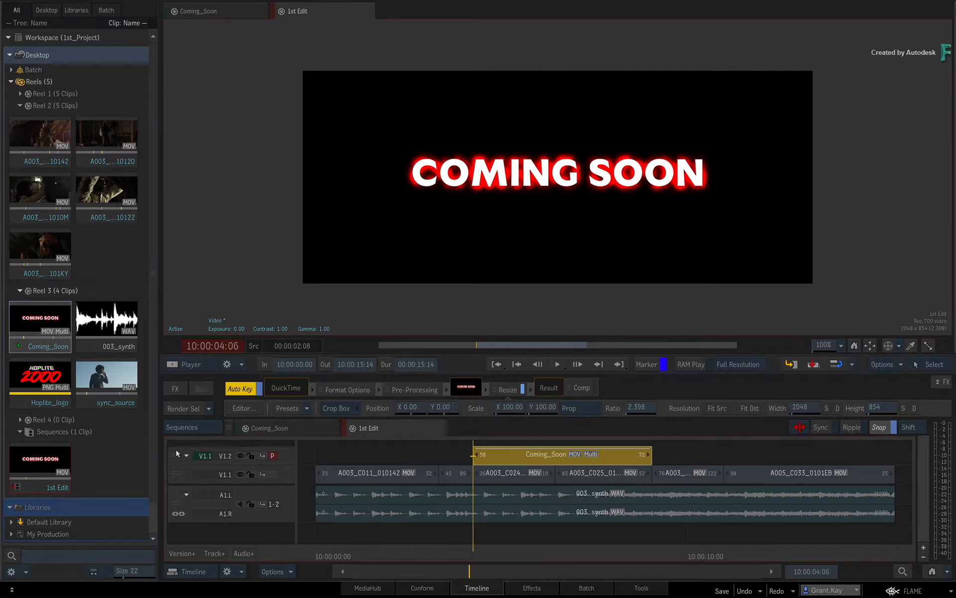
{"action": "left_click_drag", "start_coordinate": [177, 455], "coordinate": [180, 595]}
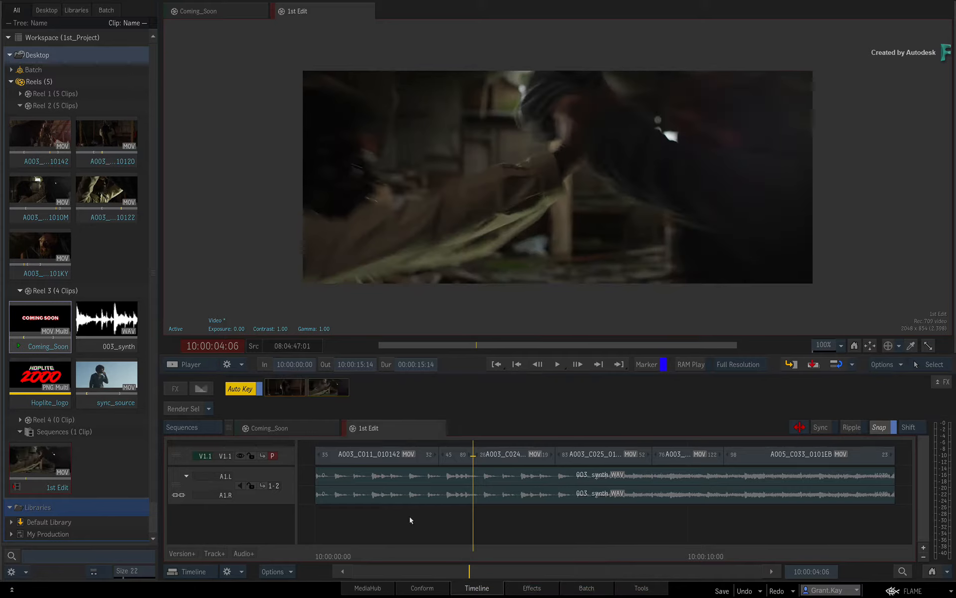
Step: Add an empty video track above V1.1 and place the Coming_Soon clip on it at 10:00:04:06
{"action": "left_click", "coordinate": [221, 554]}
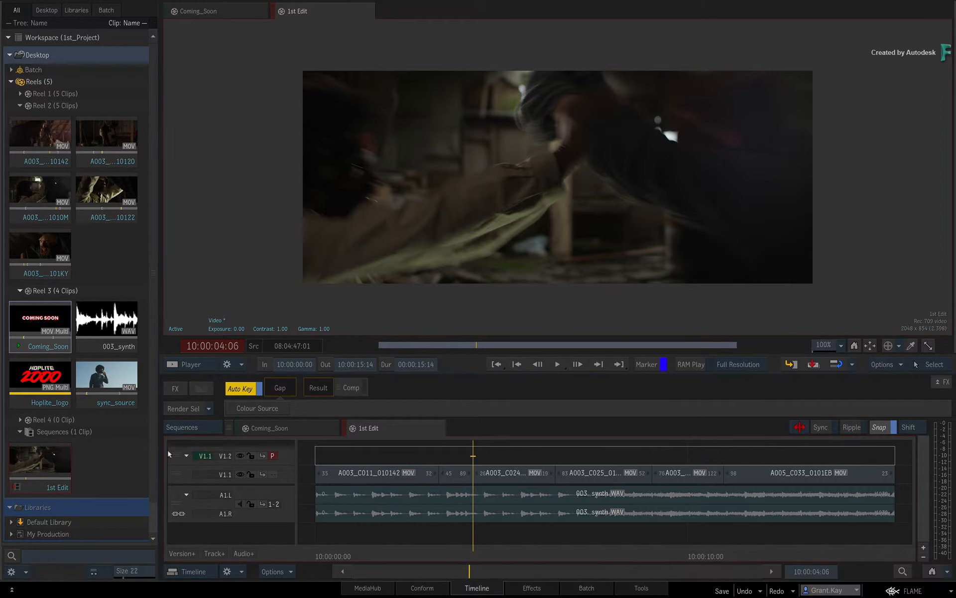
{"action": "left_click_drag", "start_coordinate": [42, 320], "coordinate": [477, 454]}
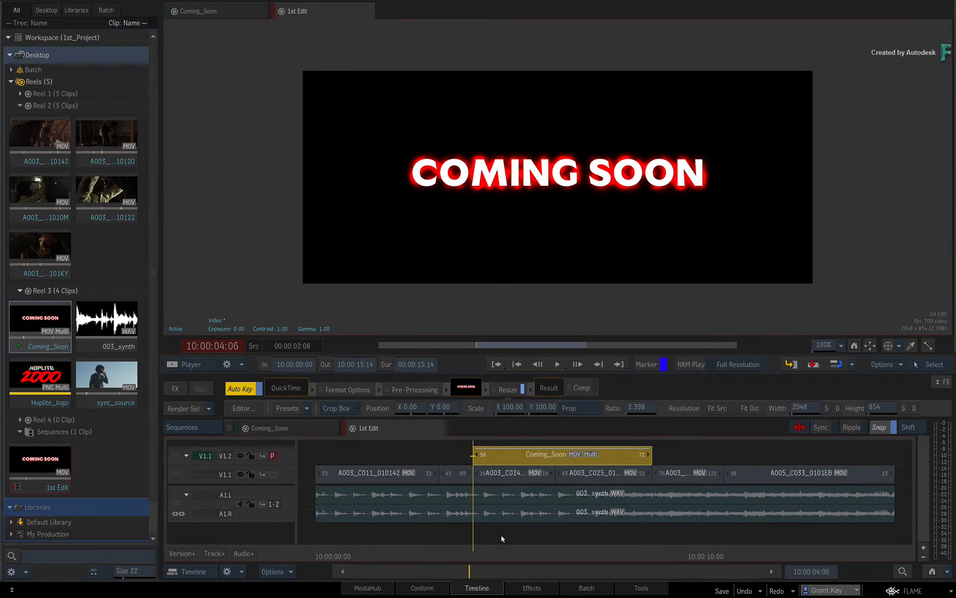
Step: Enable Comp on the Coming_Soon segment to blend it over the footage, check it around 10:00:05:02, and deselect it
{"action": "mouse_move", "coordinate": [485, 553]}
{"action": "left_mouse_down"}
{"action": "mouse_move", "coordinate": [602, 554]}
{"action": "mouse_move", "coordinate": [495, 546]}
{"action": "left_mouse_up"}
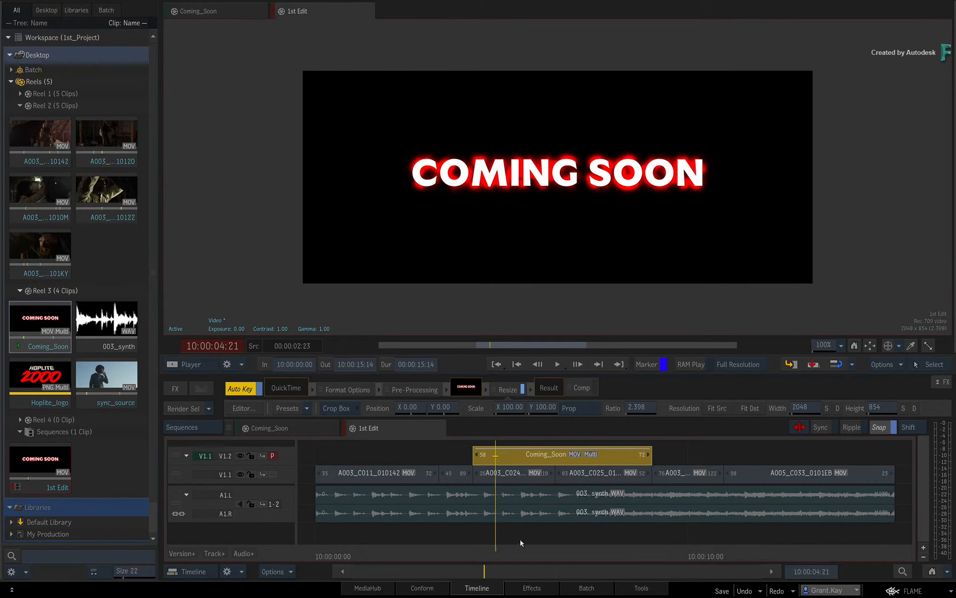
{"action": "left_click", "coordinate": [595, 389]}
{"action": "mouse_move", "coordinate": [504, 554]}
{"action": "left_mouse_down"}
{"action": "mouse_move", "coordinate": [613, 549]}
{"action": "mouse_move", "coordinate": [506, 537]}
{"action": "left_mouse_up"}
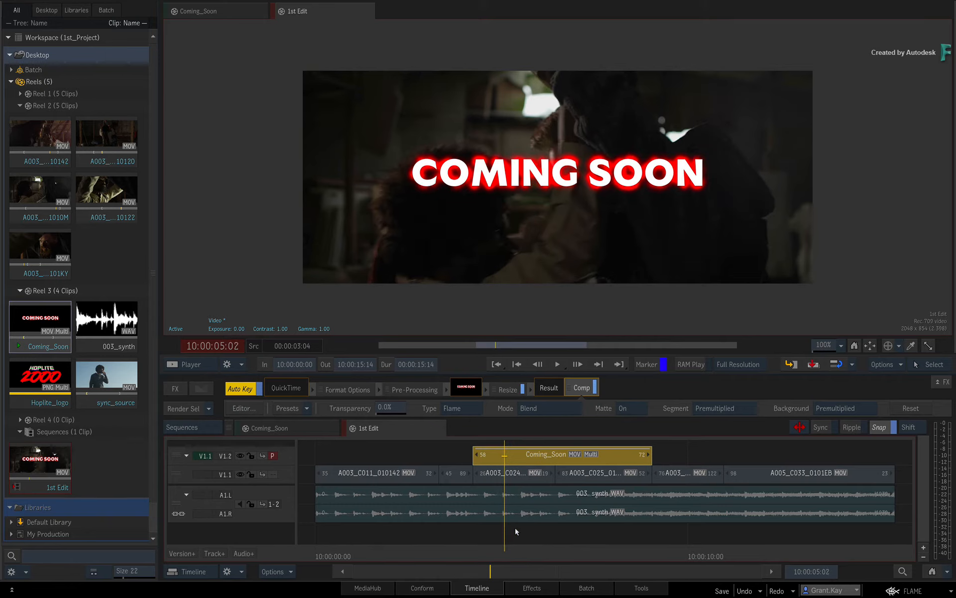
{"action": "left_click", "coordinate": [515, 528]}
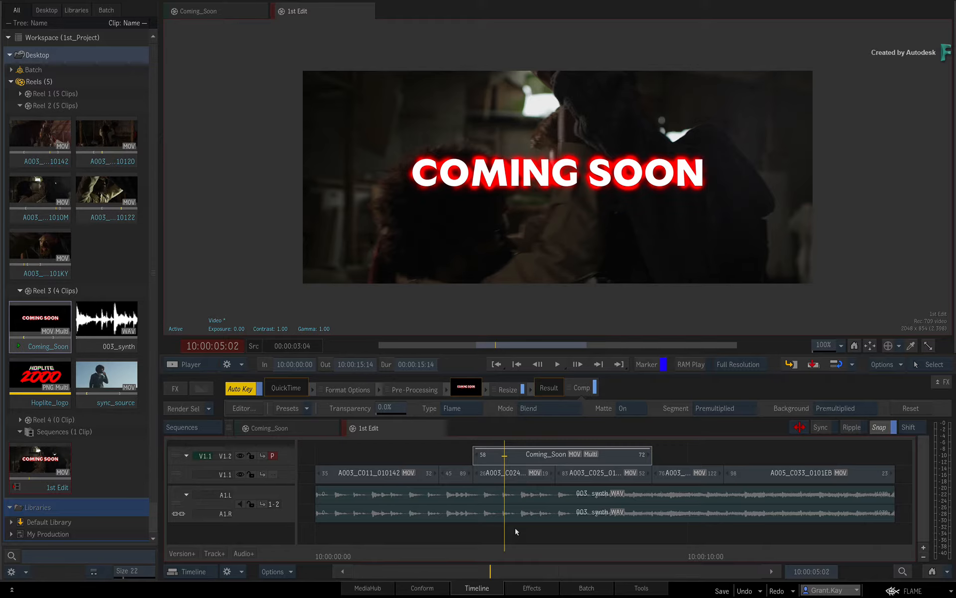
Step: Add an empty video track directly above V1.1 using that track's focus point, and remove it again
{"action": "left_click", "coordinate": [505, 471]}
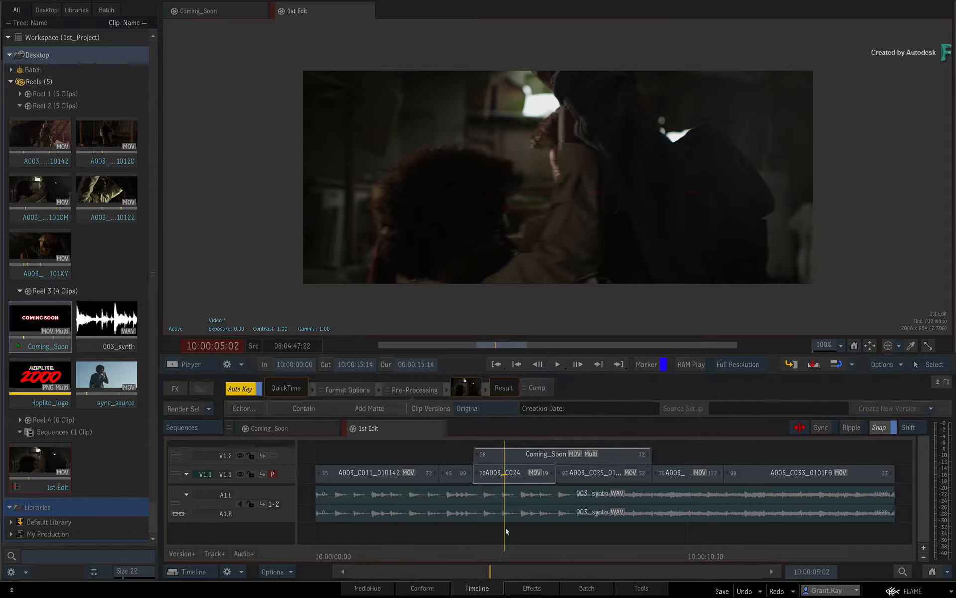
{"action": "left_click", "coordinate": [220, 552]}
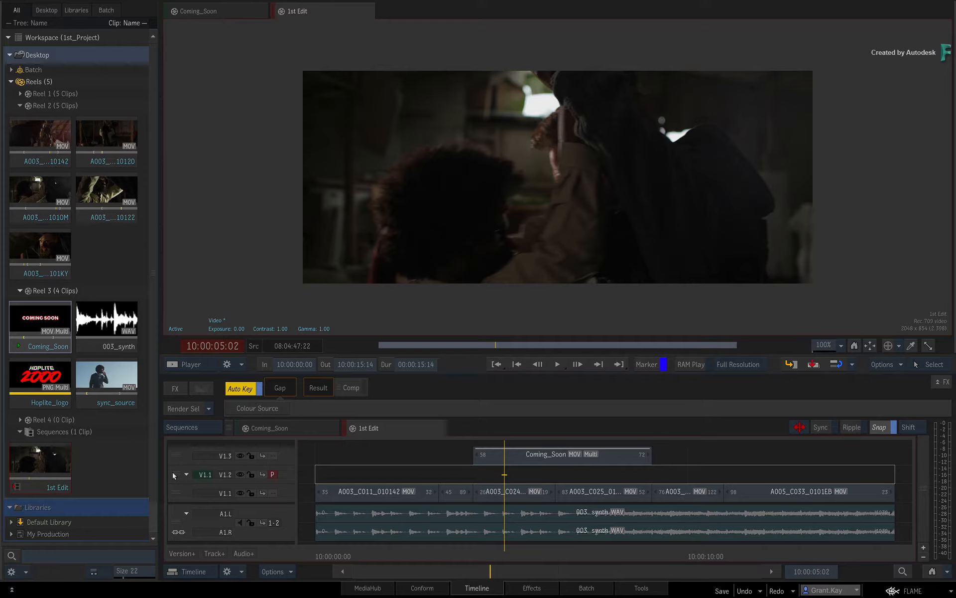
{"action": "left_click_drag", "start_coordinate": [175, 474], "coordinate": [211, 597]}
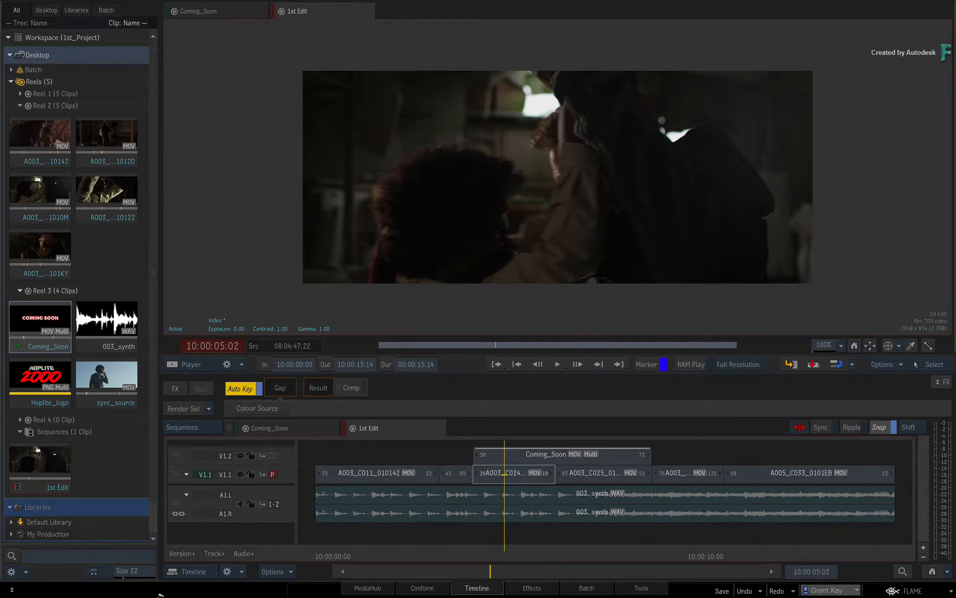
Step: Focus on the Coming_Soon segment and add an empty video track directly below it
{"action": "left_click", "coordinate": [507, 462]}
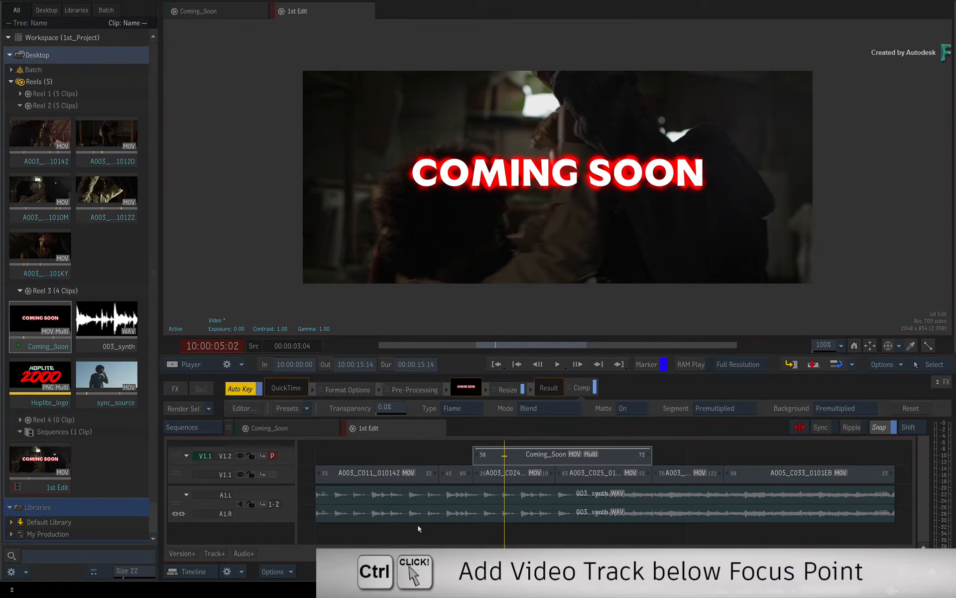
{"action": "left_click", "coordinate": [218, 554], "text": "ctrl"}
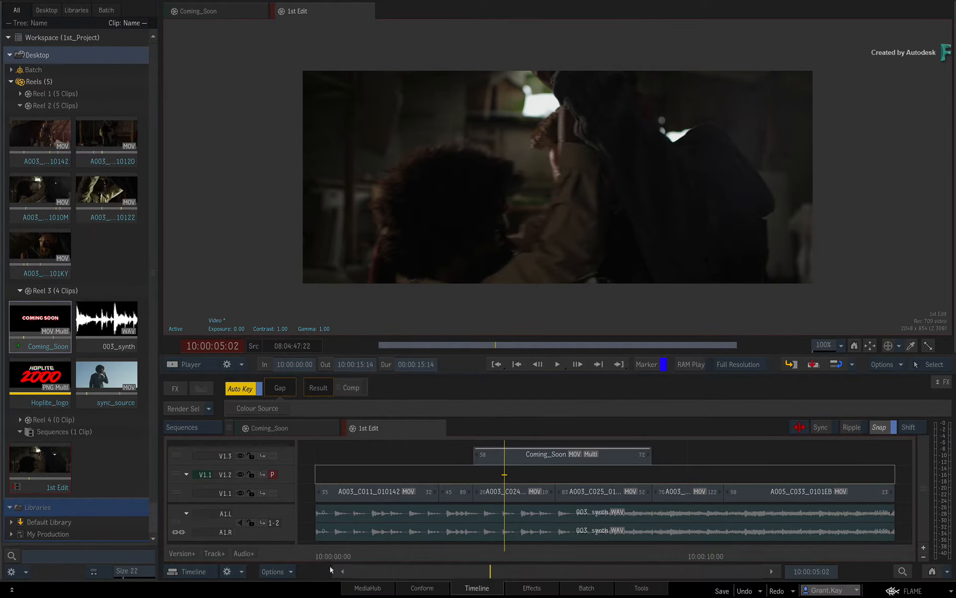
{"action": "left_click_drag", "start_coordinate": [522, 561], "coordinate": [333, 532]}
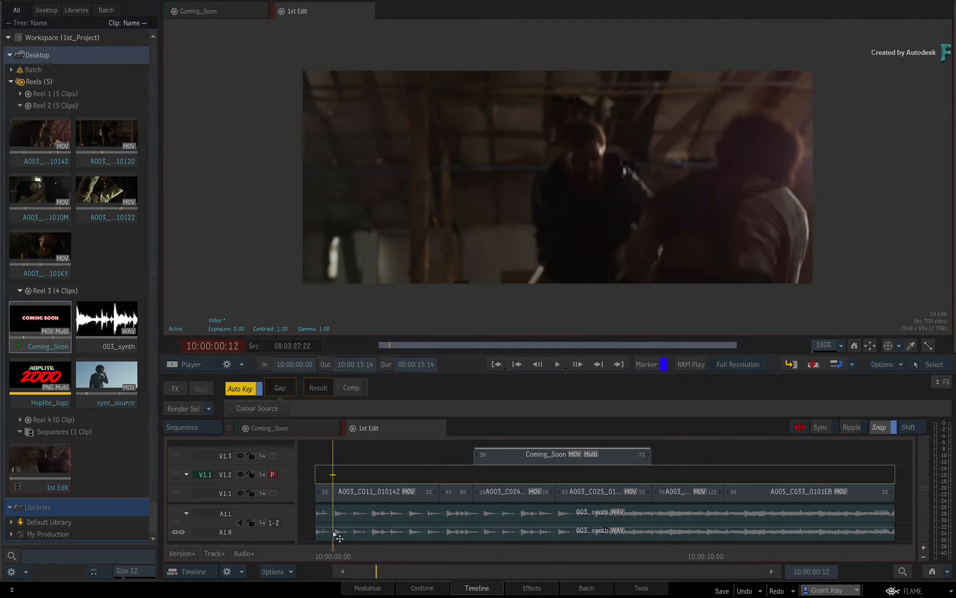
{"action": "right_click", "coordinate": [178, 474]}
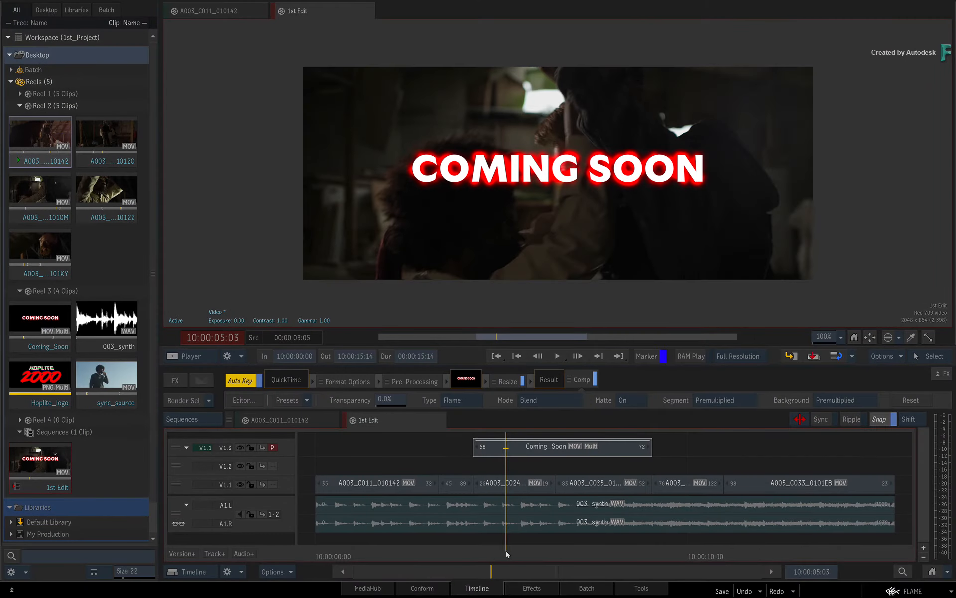
Step: Scrub to 10:00:05:00 and switch the primary track to V1.1, V1.2 and back to V1.3
{"action": "left_click_drag", "start_coordinate": [506, 551], "coordinate": [511, 510]}
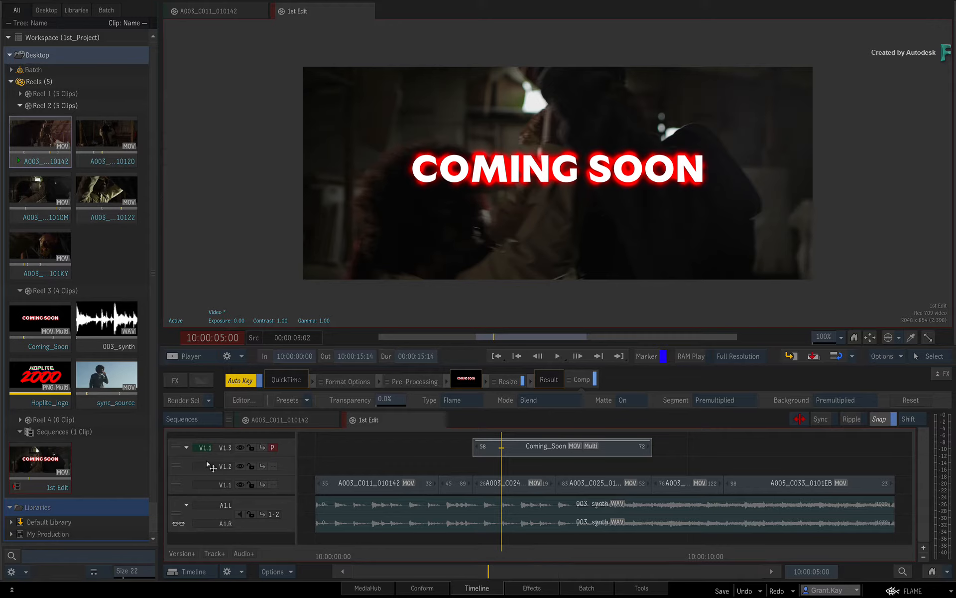
{"action": "left_click_drag", "start_coordinate": [206, 447], "coordinate": [209, 484]}
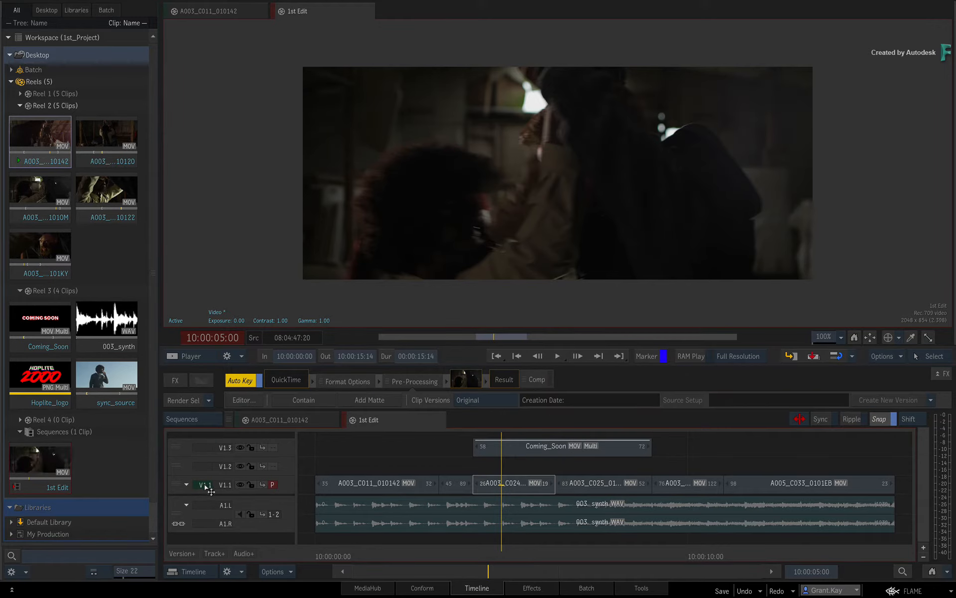
{"action": "left_click", "coordinate": [273, 467]}
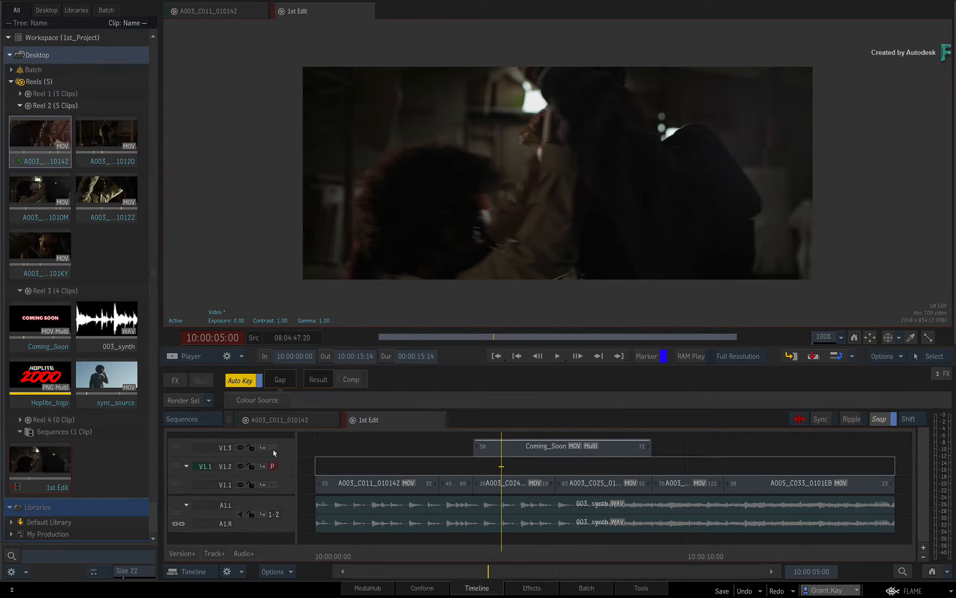
{"action": "left_click", "coordinate": [273, 449]}
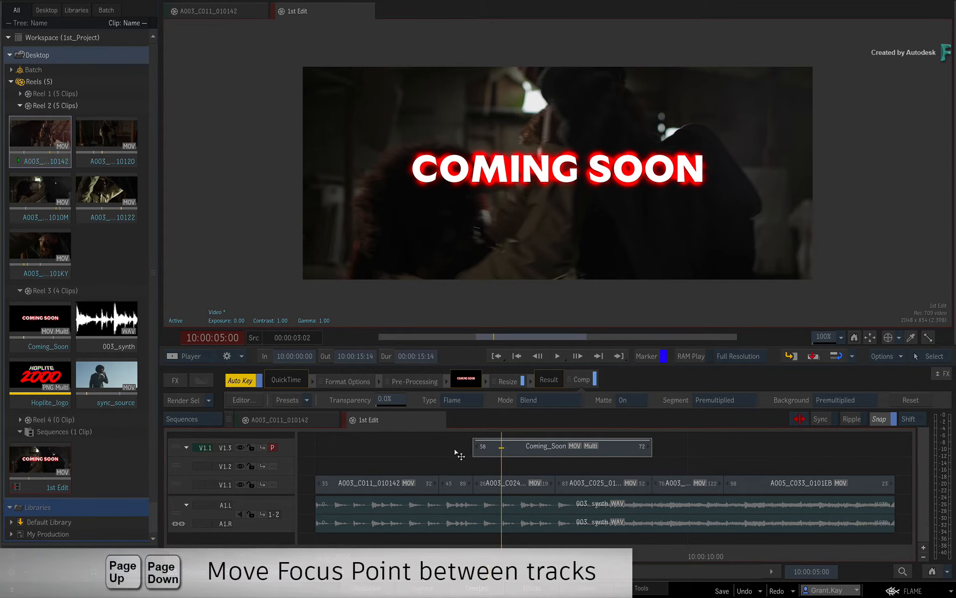
Step: Step the focus point down through the tracks to V1.1 and back up to V1.3
{"action": "key", "text": "Page_Down"}
{"action": "key", "text": "Page_Down"}
{"action": "key", "text": "Page_Up"}
{"action": "key", "text": "Page_Up"}
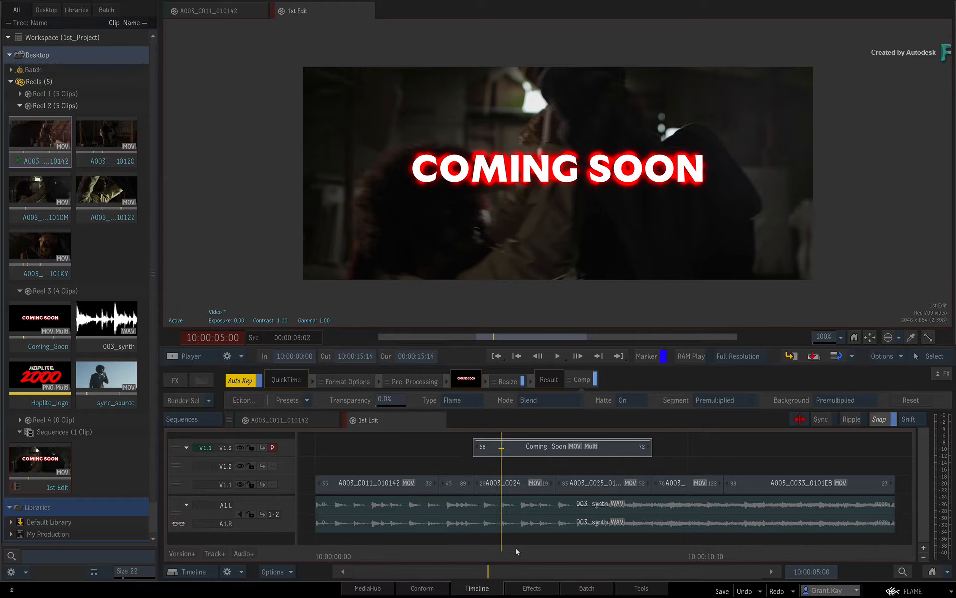
Step: Navigate back and forth between the transitions on track V1.3, finishing at 10:00:00:00
{"action": "mouse_move", "coordinate": [517, 551]}
{"action": "left_mouse_down"}
{"action": "mouse_move", "coordinate": [587, 550]}
{"action": "mouse_move", "coordinate": [508, 550]}
{"action": "mouse_move", "coordinate": [621, 543]}
{"action": "mouse_move", "coordinate": [503, 542]}
{"action": "left_mouse_up"}
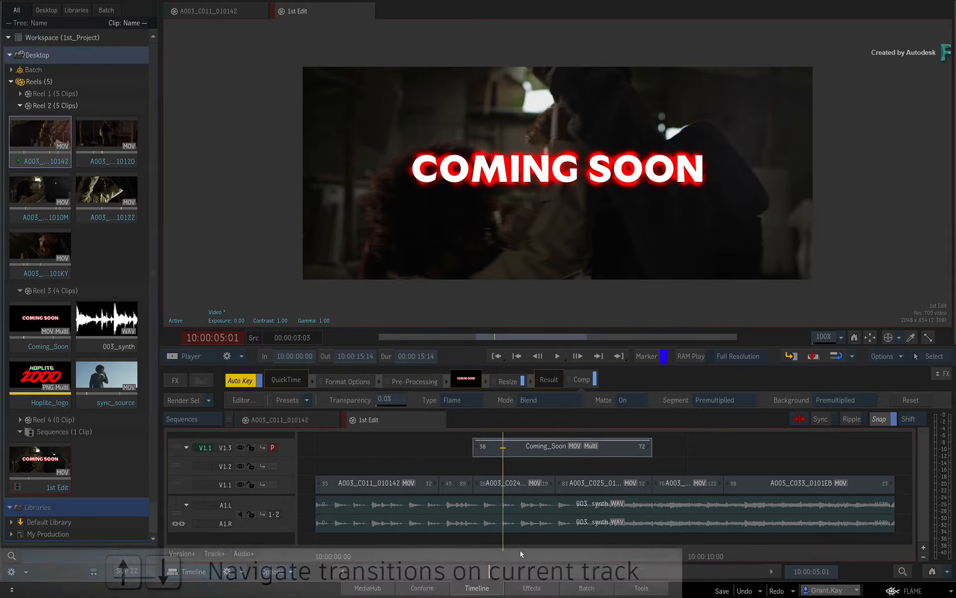
{"action": "key", "text": "Up"}
{"action": "key", "text": "Down"}
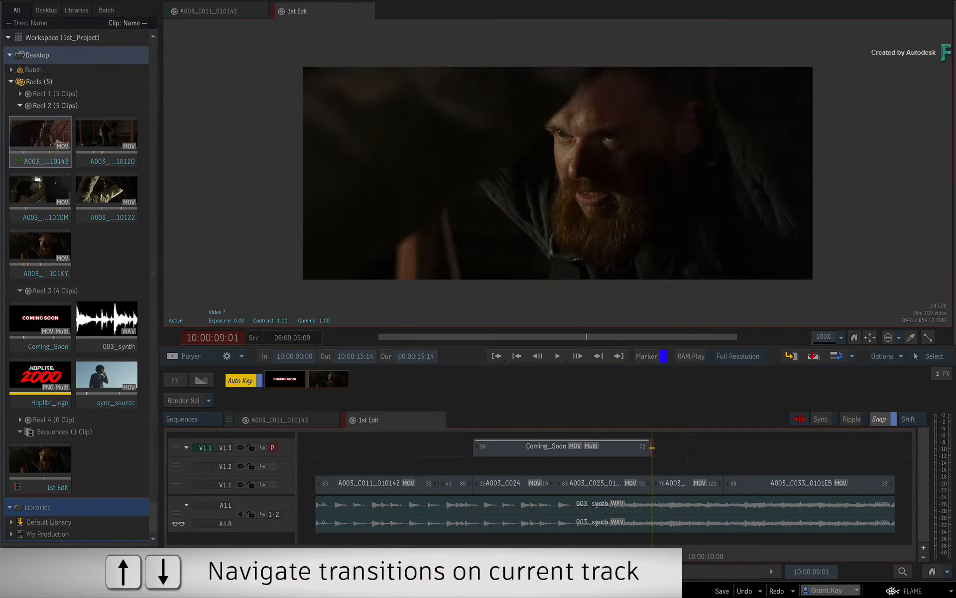
{"action": "key", "text": "Down"}
{"action": "key", "text": "Up"}
{"action": "key", "text": "Up"}
{"action": "key", "text": "Up"}
{"action": "key", "text": "Down"}
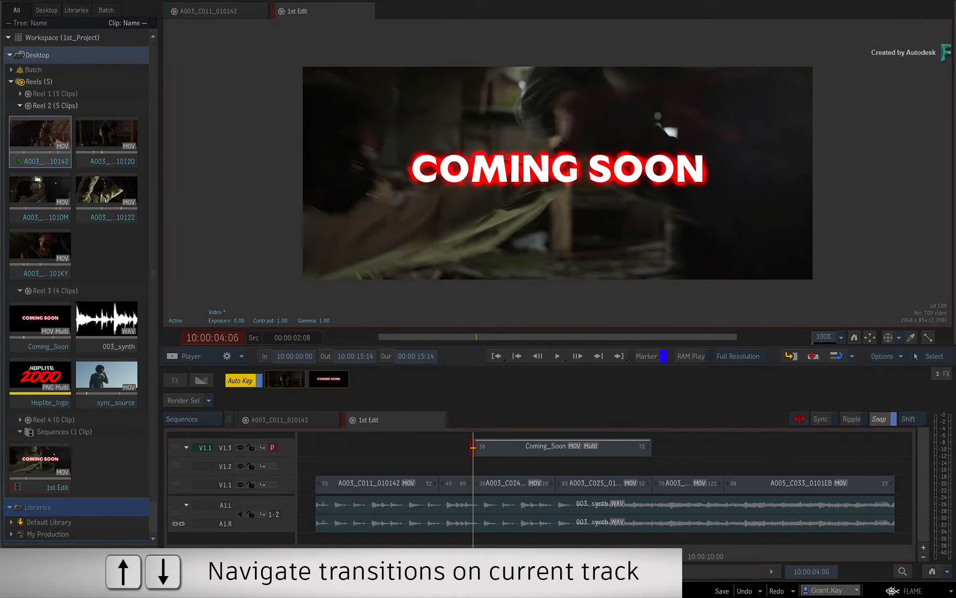
{"action": "key", "text": "Down"}
{"action": "key", "text": "Up"}
{"action": "key", "text": "Up"}
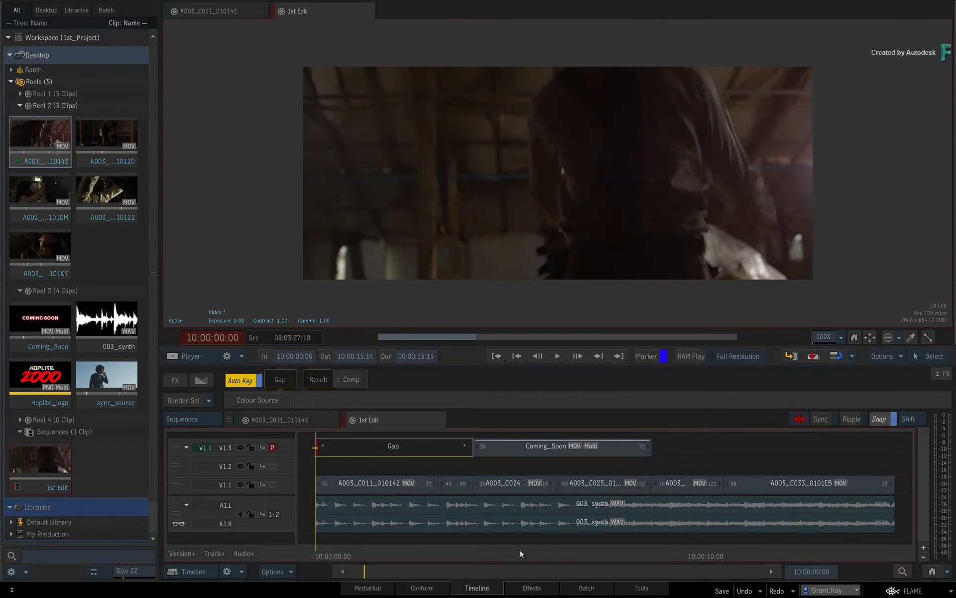
Step: Move the focus point to V1.1, step forward through its transitions, and return the focus to V1.3
{"action": "key", "text": "Page_Down"}
{"action": "key", "text": "Page_Down"}
{"action": "key", "text": "Down"}
{"action": "key", "text": "Down"}
{"action": "key", "text": "Down"}
{"action": "key", "text": "Down"}
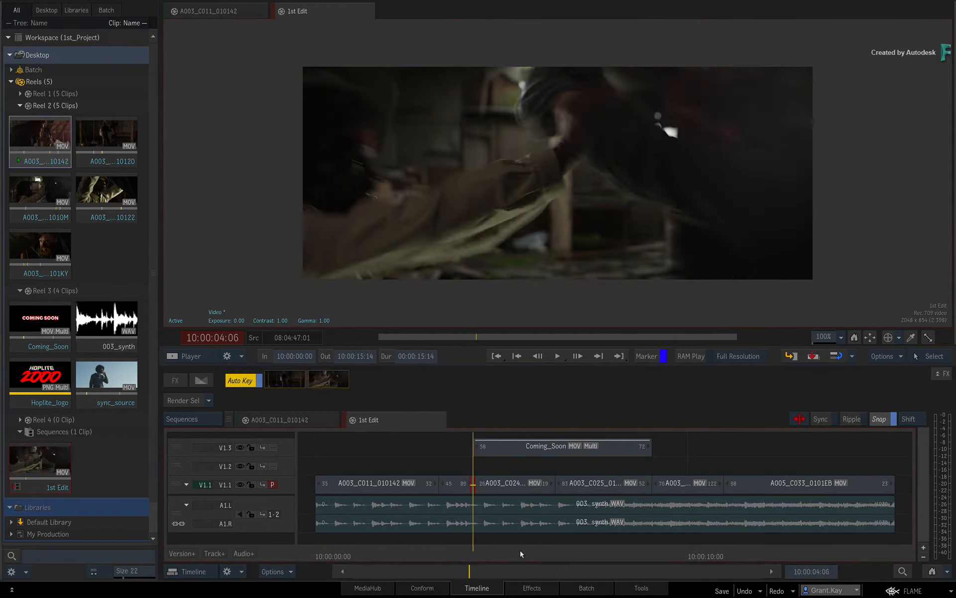
{"action": "key", "text": "Page_Up"}
{"action": "key", "text": "Page_Up"}
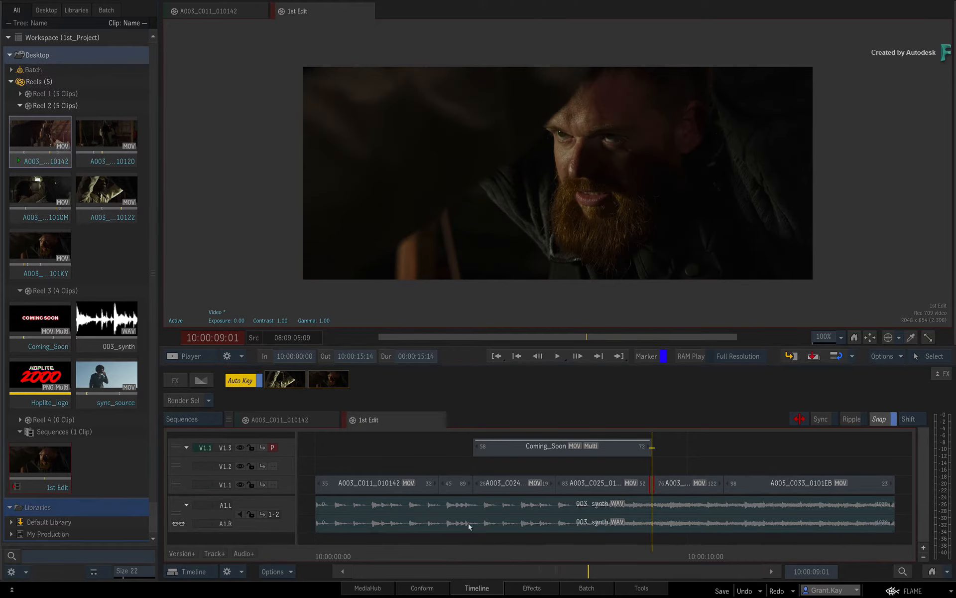
Step: Jump back through the V1.3 transitions to the sequence start at 10:00:00:00
{"action": "left_click", "coordinate": [518, 356]}
{"action": "left_click", "coordinate": [518, 355]}
{"action": "left_click", "coordinate": [518, 355]}
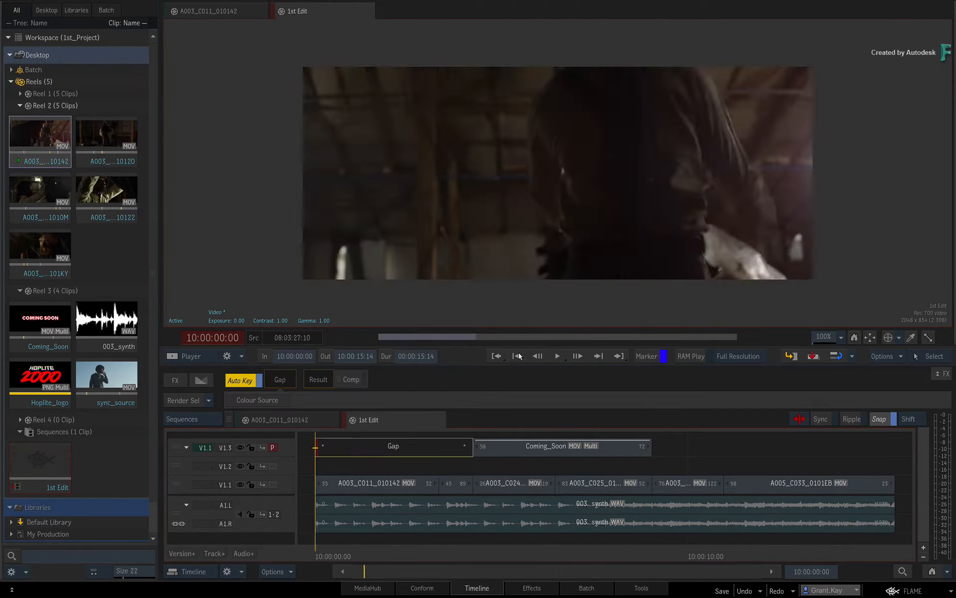
{"action": "left_click", "coordinate": [518, 355]}
{"action": "left_click", "coordinate": [518, 355]}
{"action": "left_click", "coordinate": [518, 355]}
{"action": "left_click", "coordinate": [518, 355]}
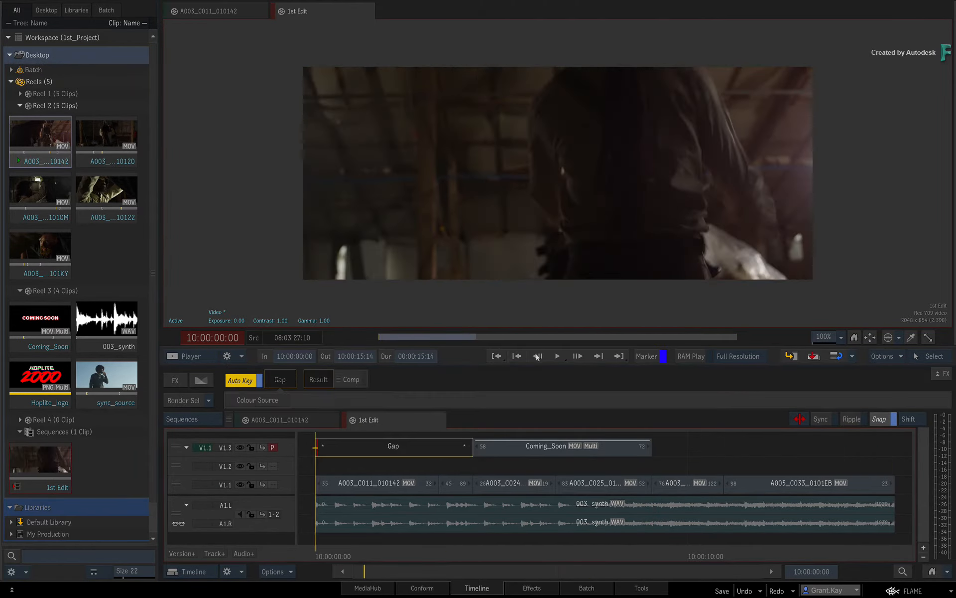
Step: Step through the transitions across all tracks of the sequence, starting from 10:00:00:00
{"action": "left_click", "coordinate": [600, 356], "text": "ctrl"}
{"action": "left_click", "coordinate": [599, 357], "text": "ctrl"}
{"action": "left_click", "coordinate": [600, 356], "text": "ctrl"}
{"action": "left_click", "coordinate": [599, 357], "text": "ctrl"}
{"action": "left_click", "coordinate": [599, 357], "text": "ctrl"}
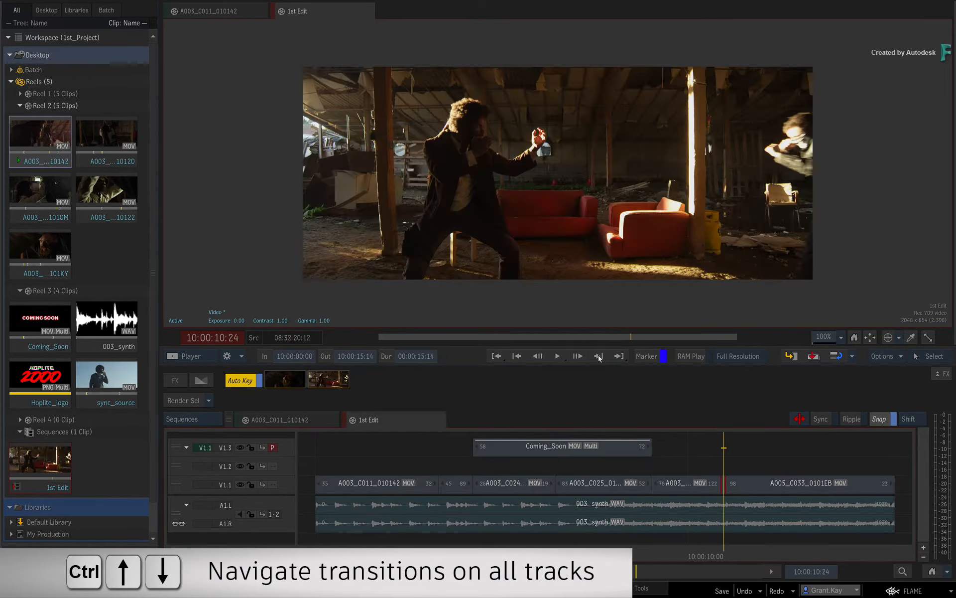
{"action": "left_click", "coordinate": [599, 356], "text": "ctrl"}
{"action": "left_click", "coordinate": [599, 357], "text": "ctrl"}
{"action": "left_click", "coordinate": [599, 357], "text": "ctrl"}
{"action": "left_click", "coordinate": [599, 356], "text": "ctrl"}
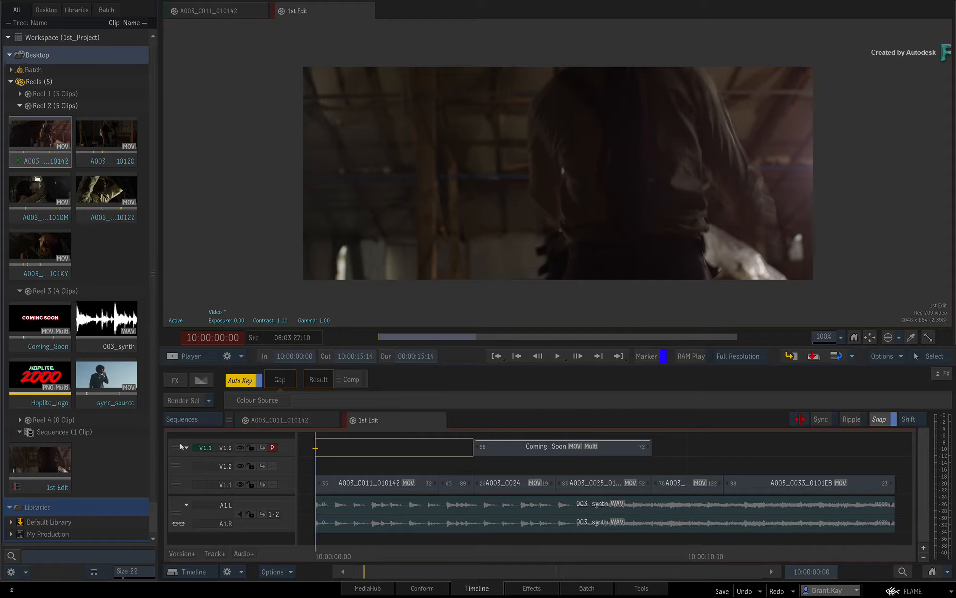
Step: Move the Coming_Soon track below the empty track so it becomes V1.2, and deselect its segment
{"action": "left_click_drag", "start_coordinate": [175, 447], "coordinate": [174, 460]}
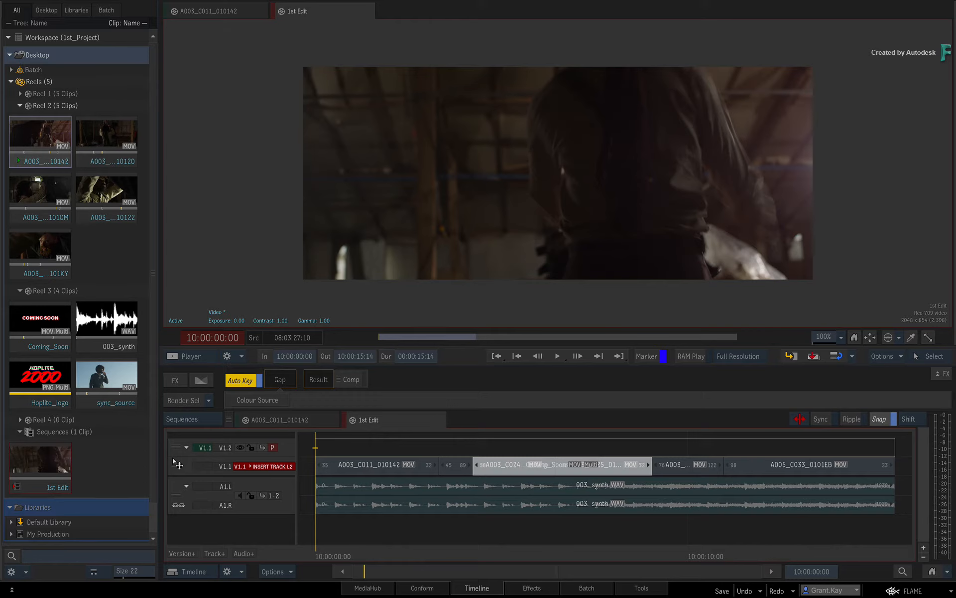
{"action": "left_click_drag", "start_coordinate": [174, 461], "coordinate": [174, 461]}
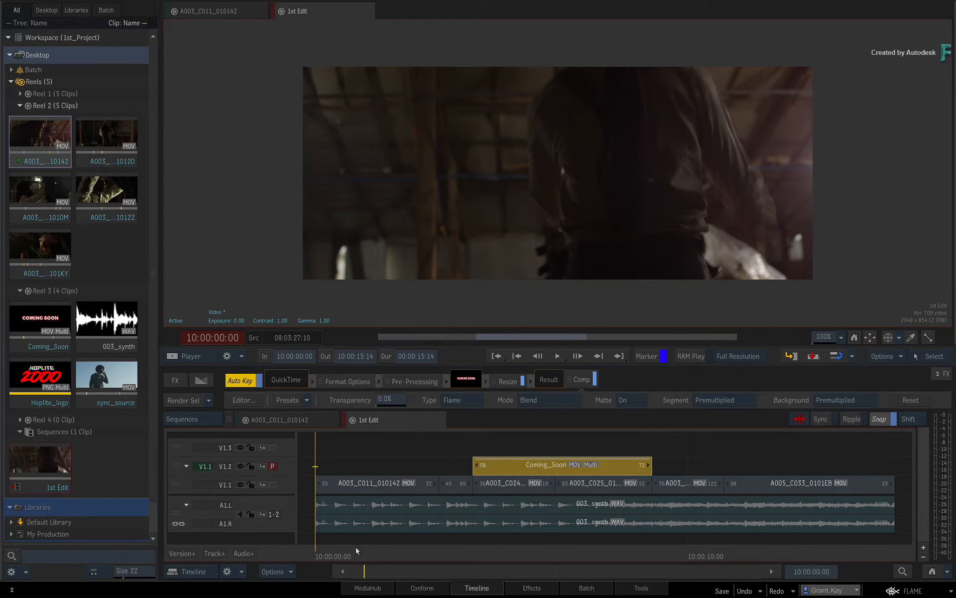
{"action": "left_click_drag", "start_coordinate": [356, 550], "coordinate": [318, 509]}
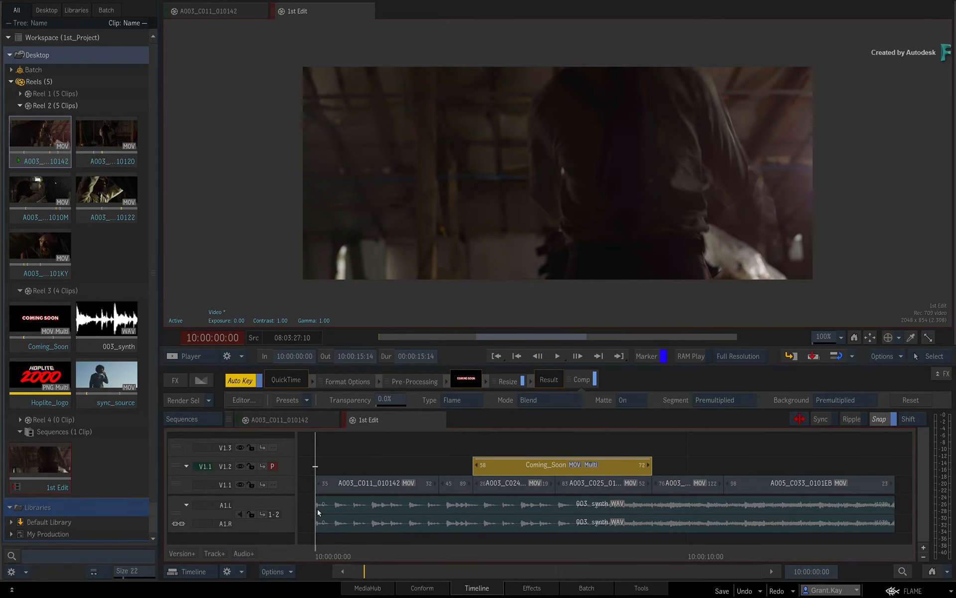
{"action": "left_click", "coordinate": [331, 459]}
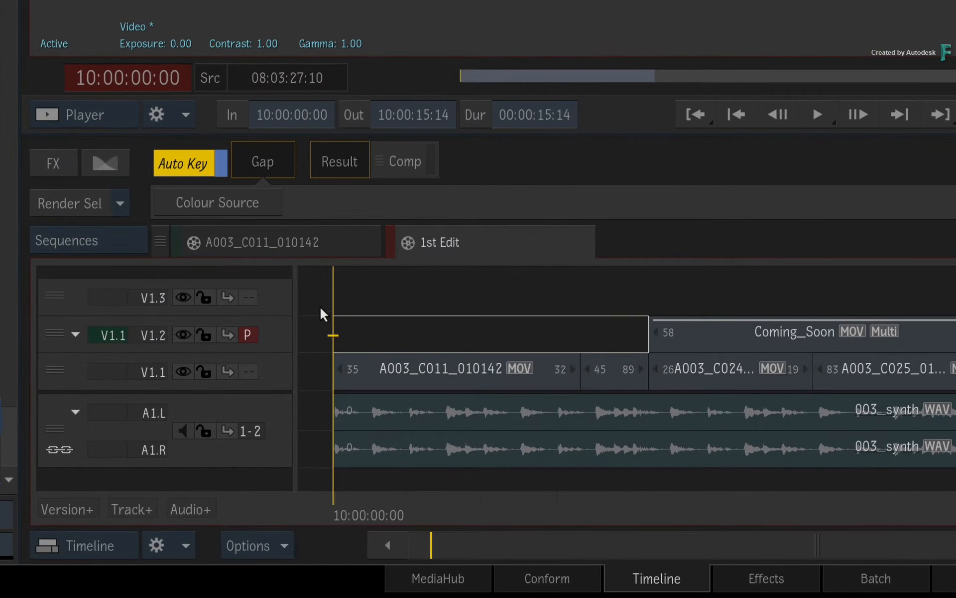
Step: Widen the track header area to reveal the track names
{"action": "left_click_drag", "start_coordinate": [295, 293], "coordinate": [405, 304]}
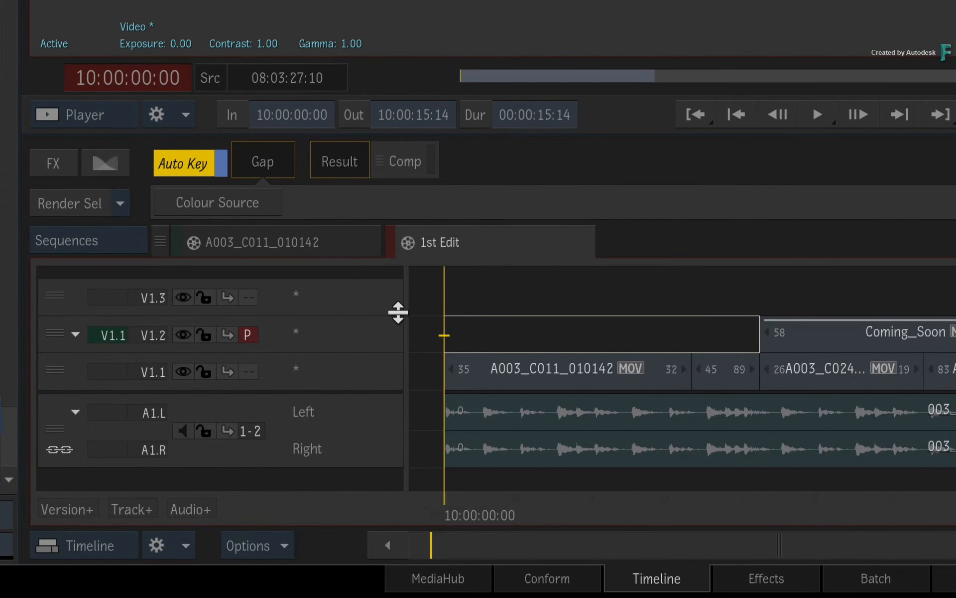
Step: Rename video track V1.1 as Edit
{"action": "right_click", "coordinate": [297, 373]}
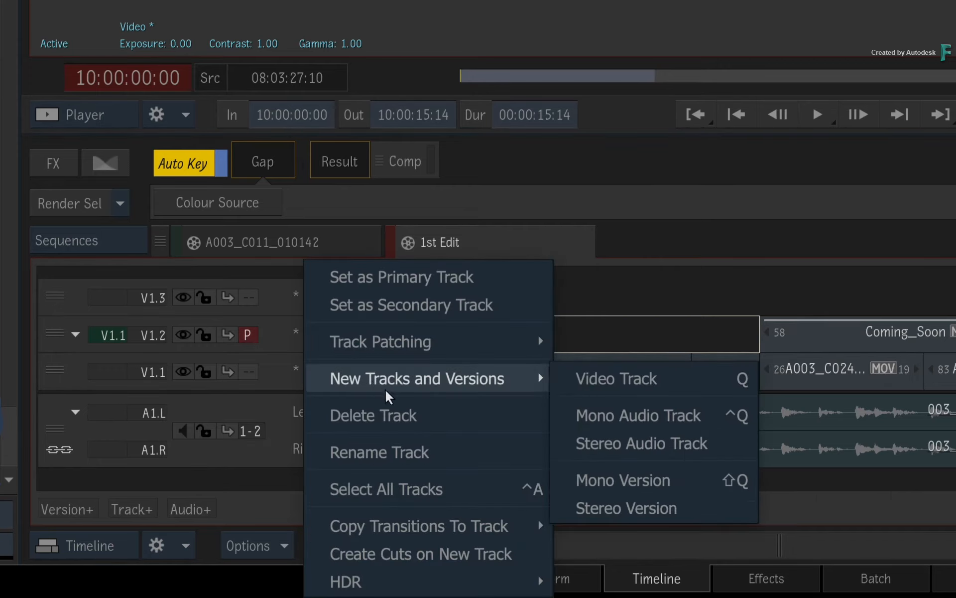
{"action": "left_click", "coordinate": [467, 451]}
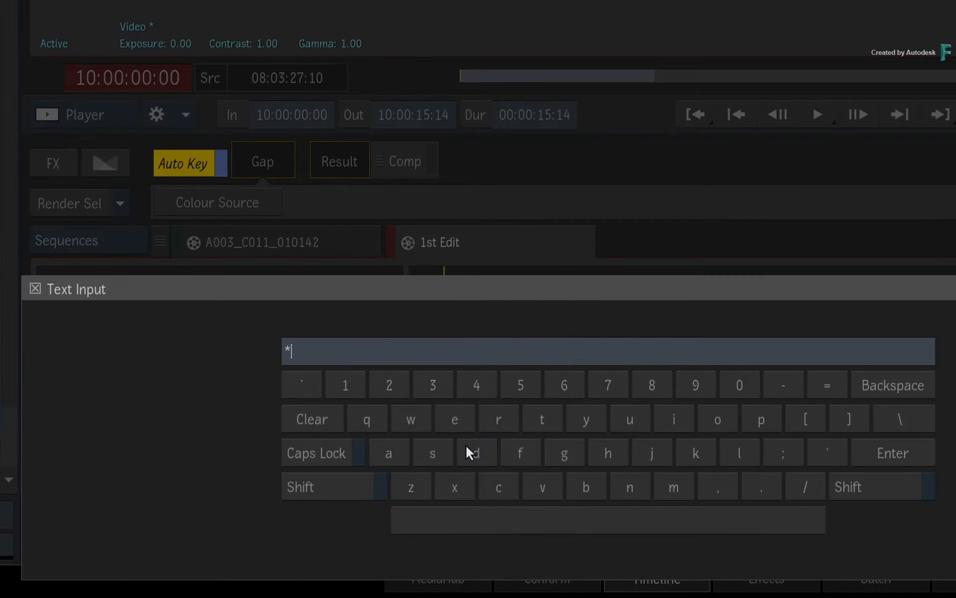
{"action": "key", "text": "BackSpace"}
{"action": "type", "text": "Edit"}
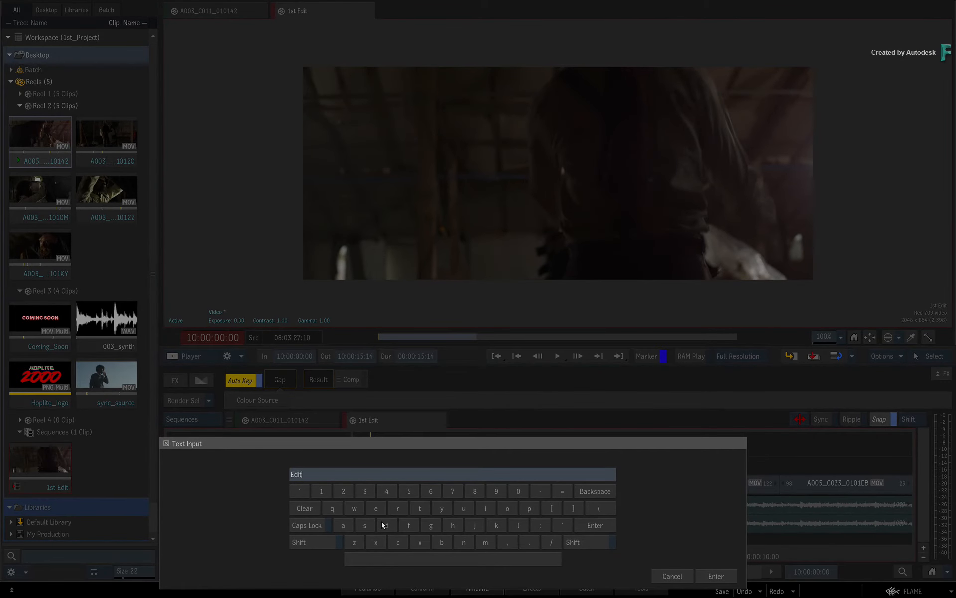
{"action": "key", "text": "Return"}
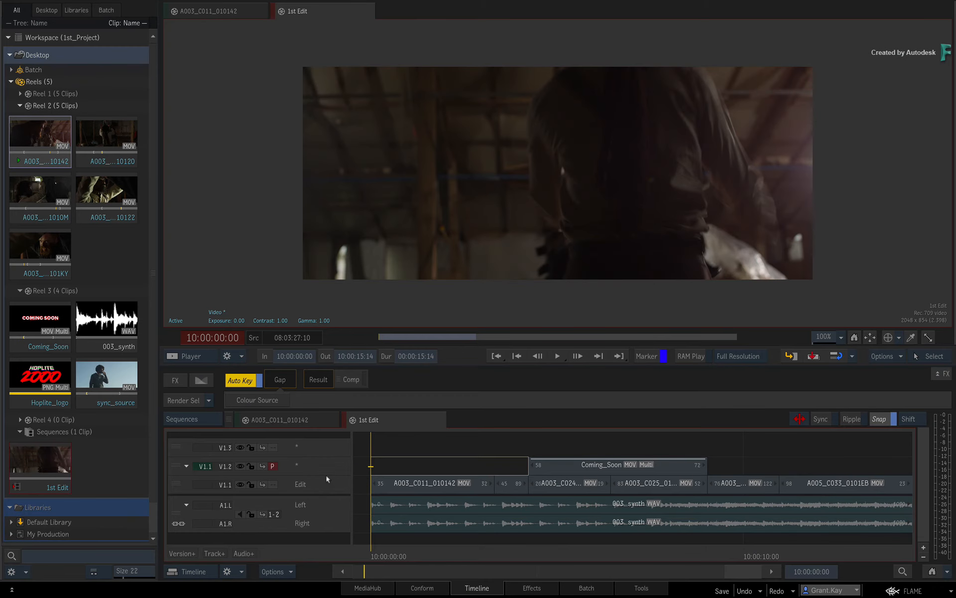
Step: Rename video track V1.2, which holds the Coming_Soon title, as Graphics
{"action": "right_click", "coordinate": [298, 466]}
{"action": "left_click", "coordinate": [372, 522]}
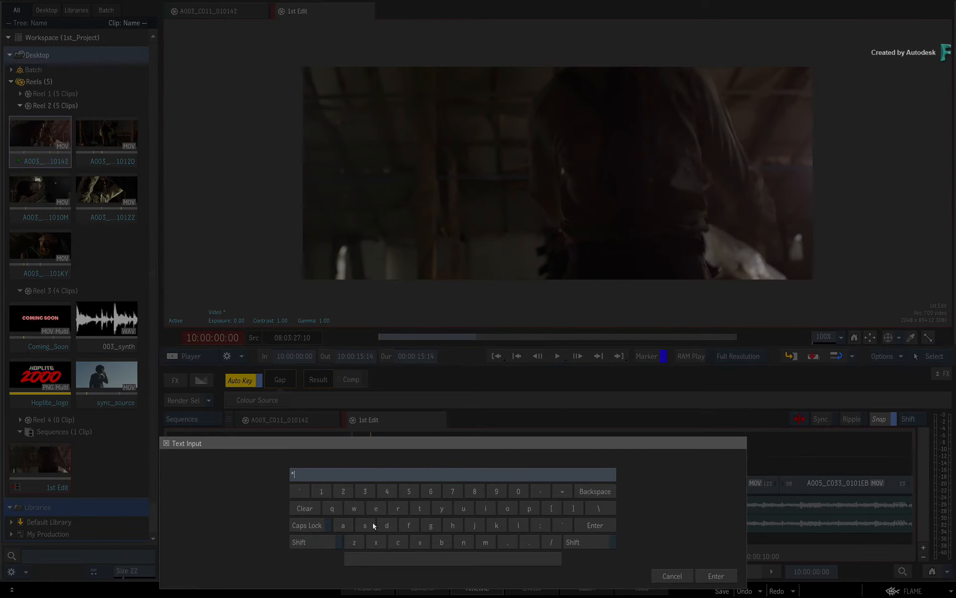
{"action": "key", "text": "BackSpace"}
{"action": "type", "text": "Graphics"}
{"action": "key", "text": "Return"}
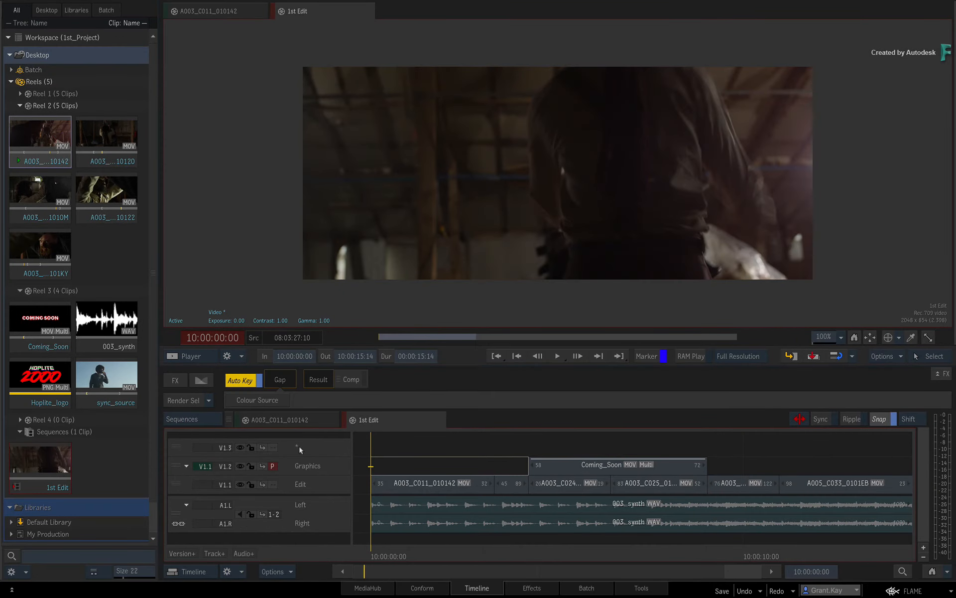
Step: Rename the empty video track V1.3 as Overlays
{"action": "right_click", "coordinate": [300, 449]}
{"action": "left_click", "coordinate": [353, 535]}
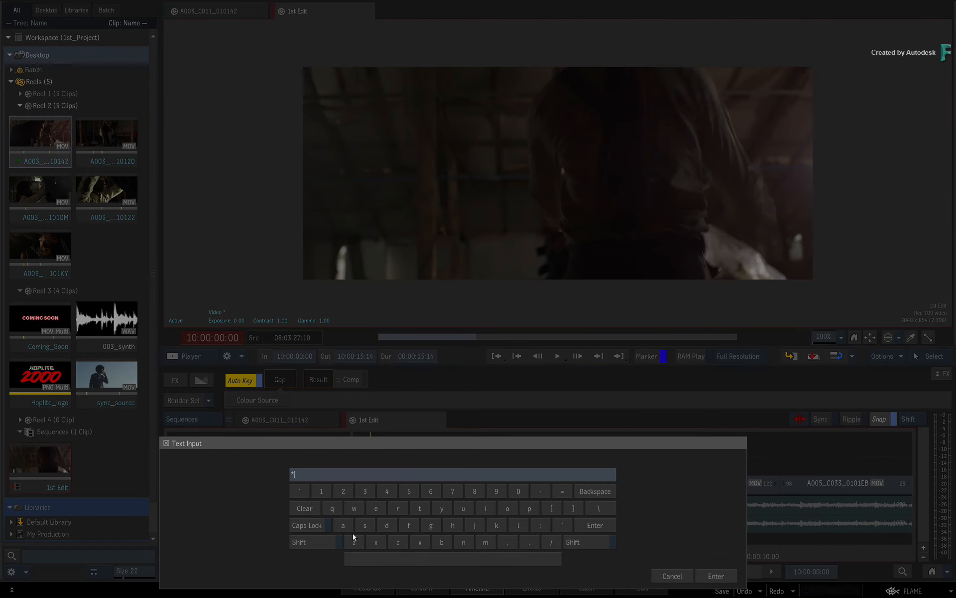
{"action": "key", "text": "BackSpace"}
{"action": "type", "text": "Overlays"}
{"action": "key", "text": "Return"}
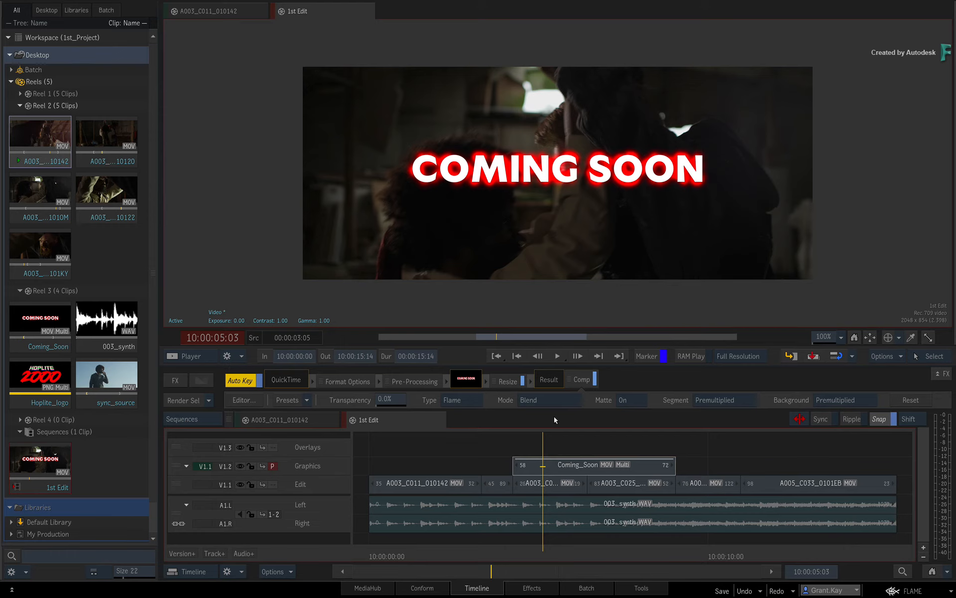
Step: Hide the Edit track V1.1 to view the Coming_Soon title alone, and turn the track's visibility back on
{"action": "left_click", "coordinate": [240, 483]}
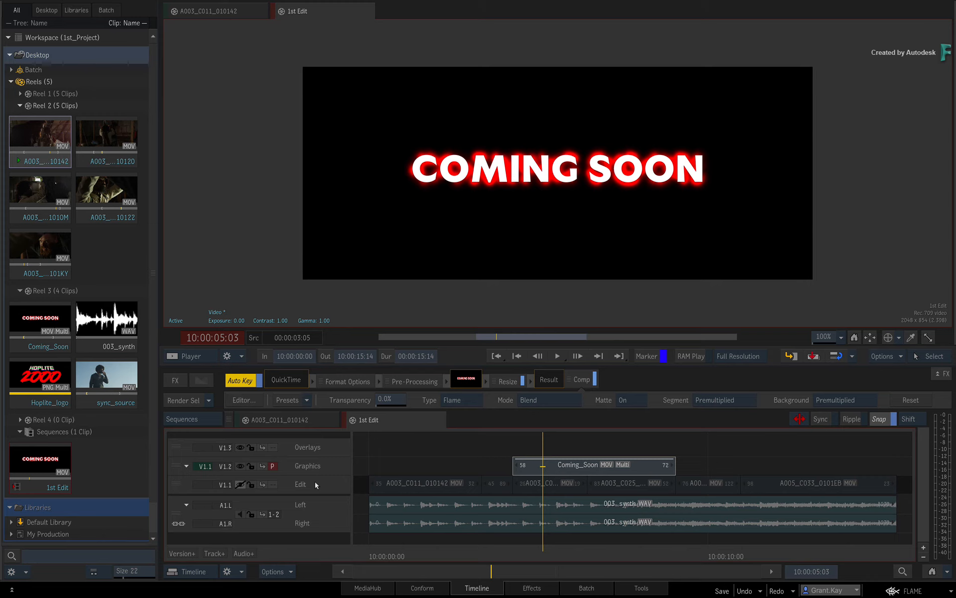
{"action": "left_click", "coordinate": [240, 484]}
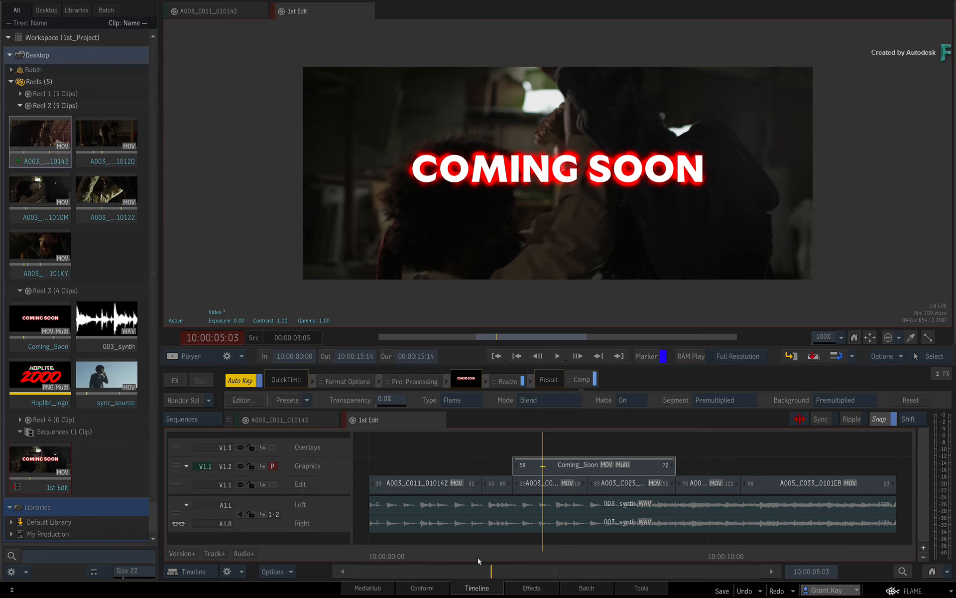